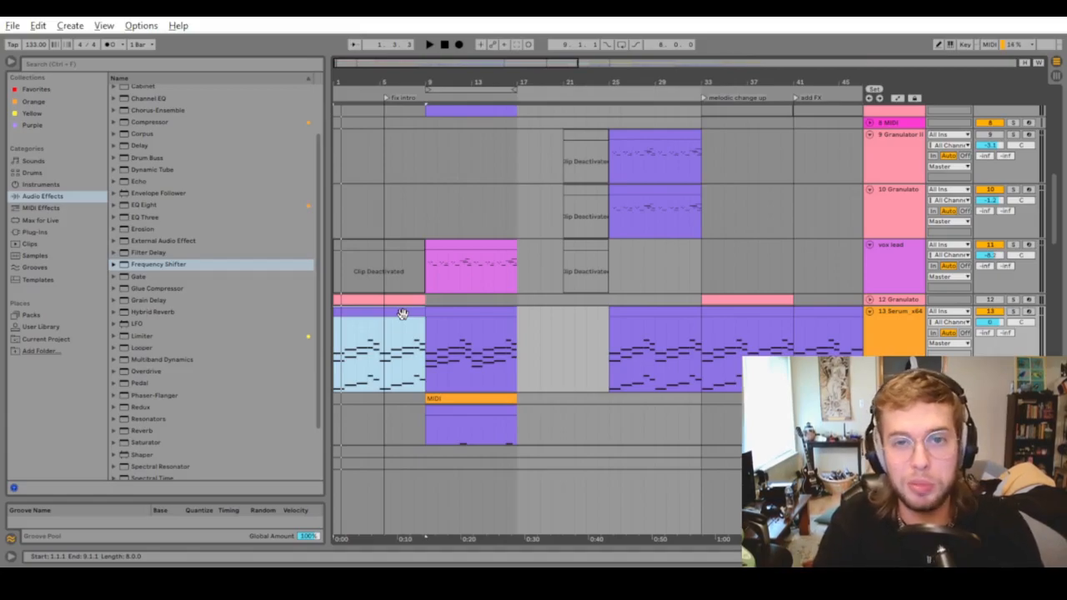
Step: Open the chord clip on the 13 Serum track in an enlarged note editor and listen to it
double_click(403, 313)
key(space)
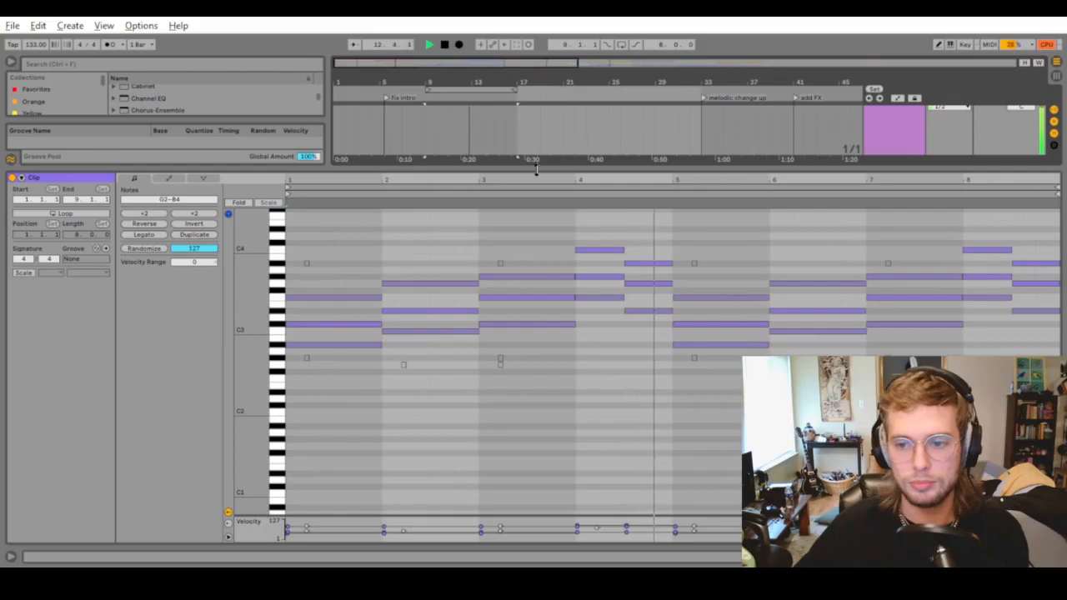
key(space)
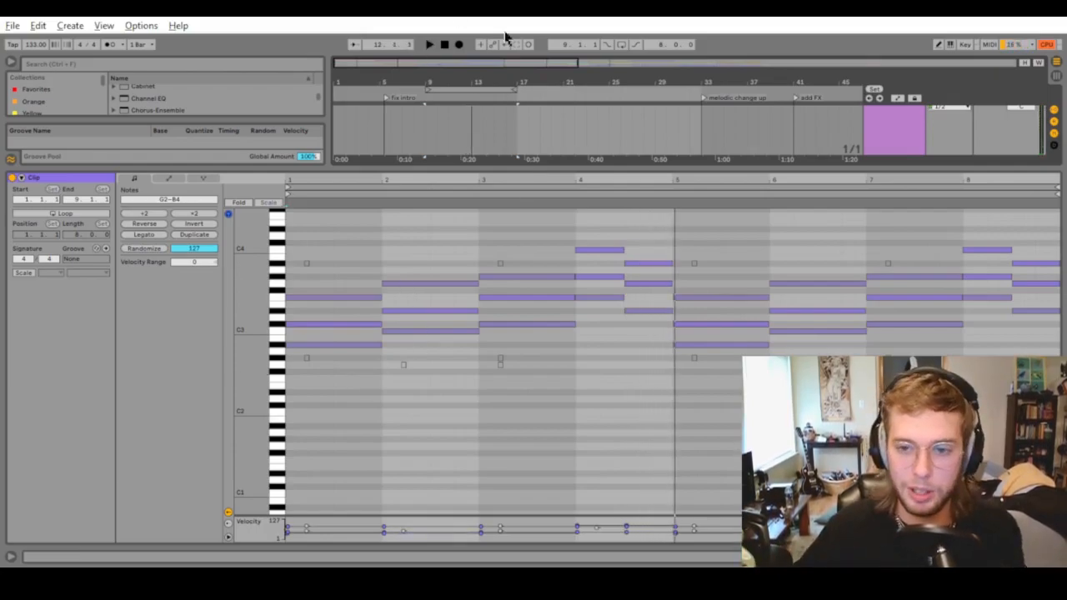
drag(567, 166, 562, 124)
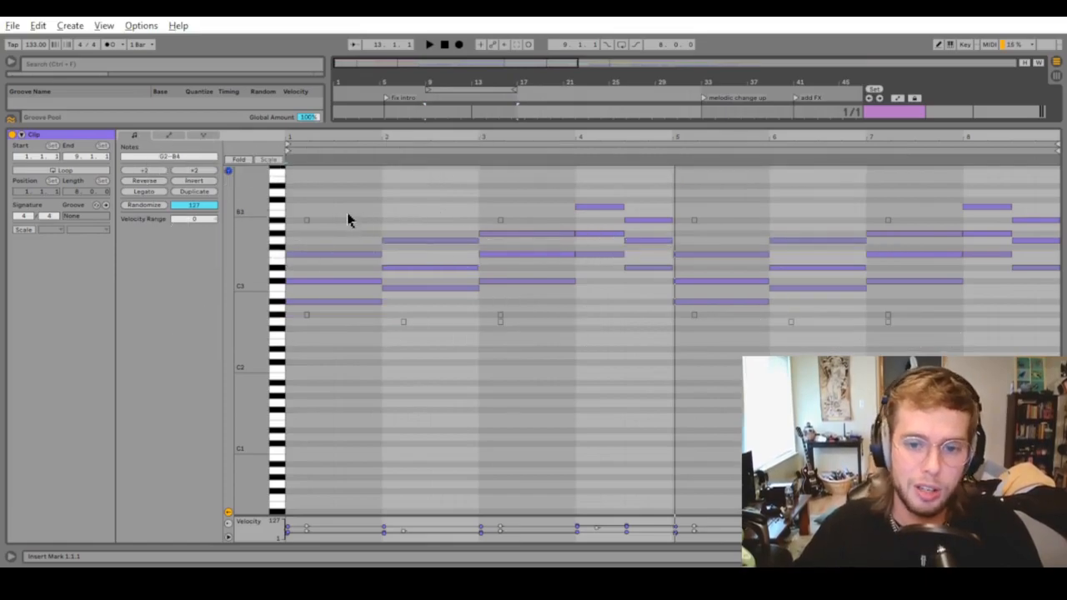
Step: Select the chords in bars 1 to 4 of the clip one after another to examine their notes
drag(349, 187, 369, 256)
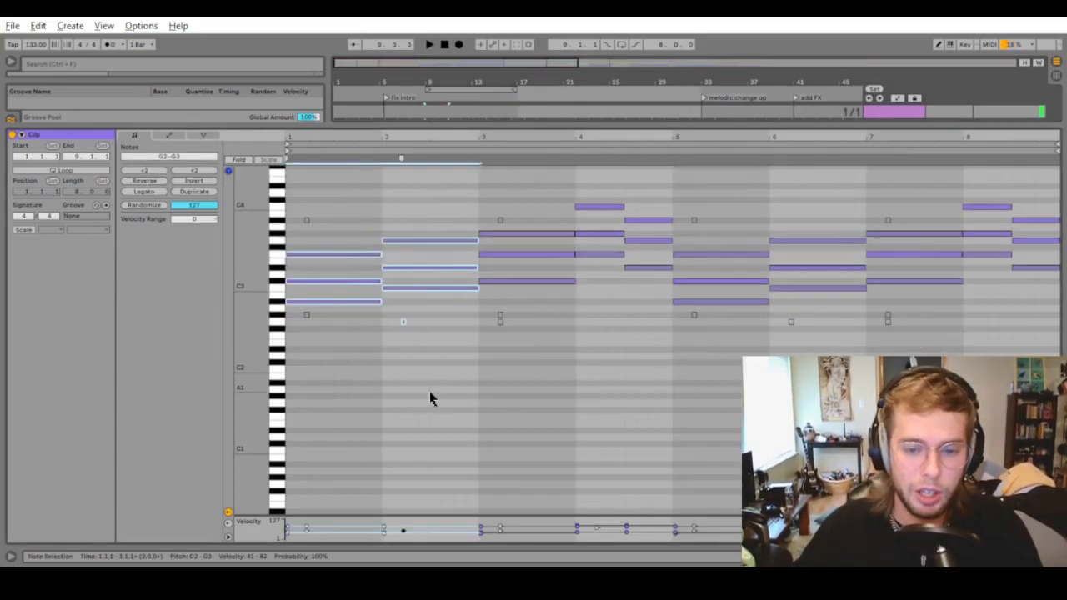
click(370, 343)
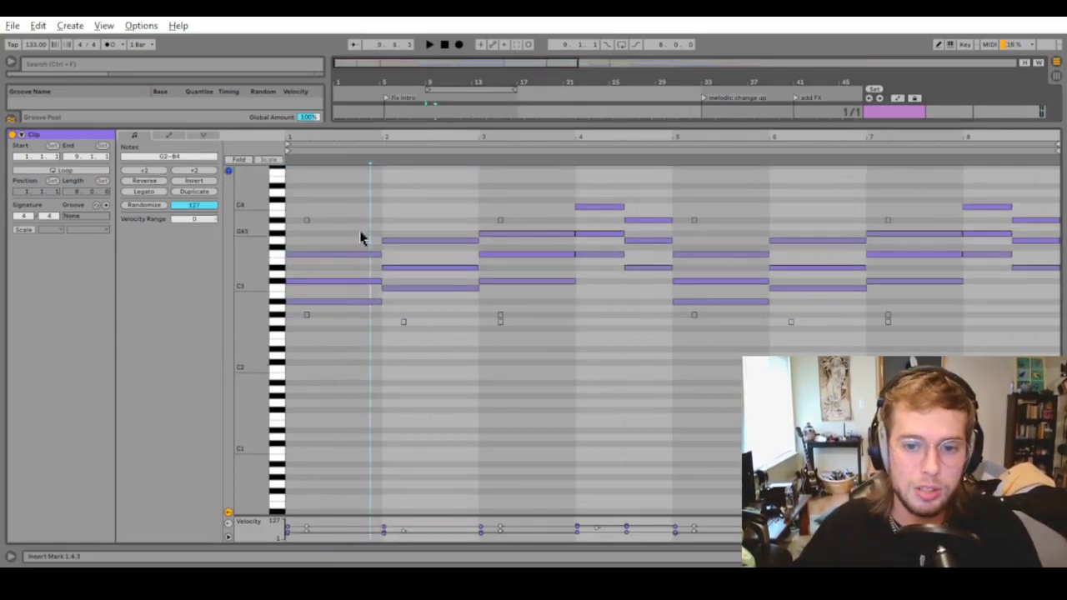
drag(349, 287, 348, 249)
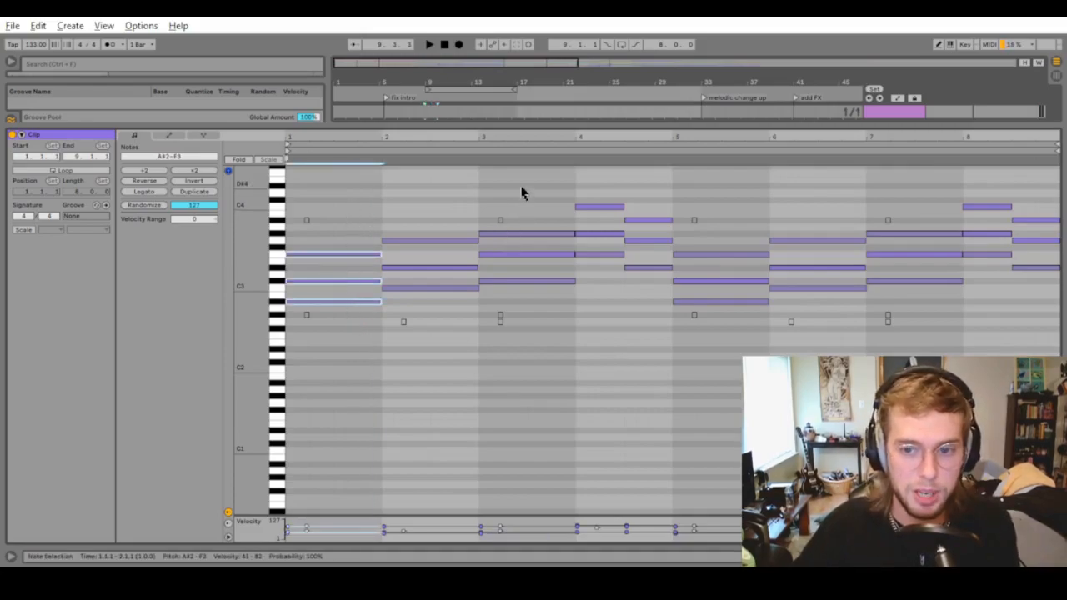
drag(531, 205, 529, 421)
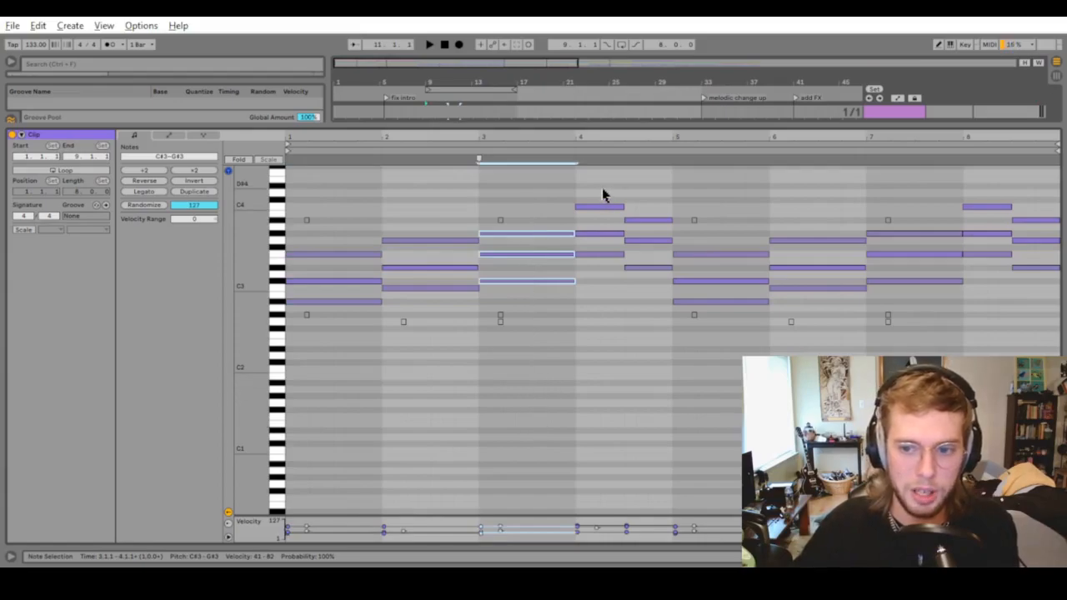
drag(602, 191, 604, 283)
drag(653, 203, 652, 275)
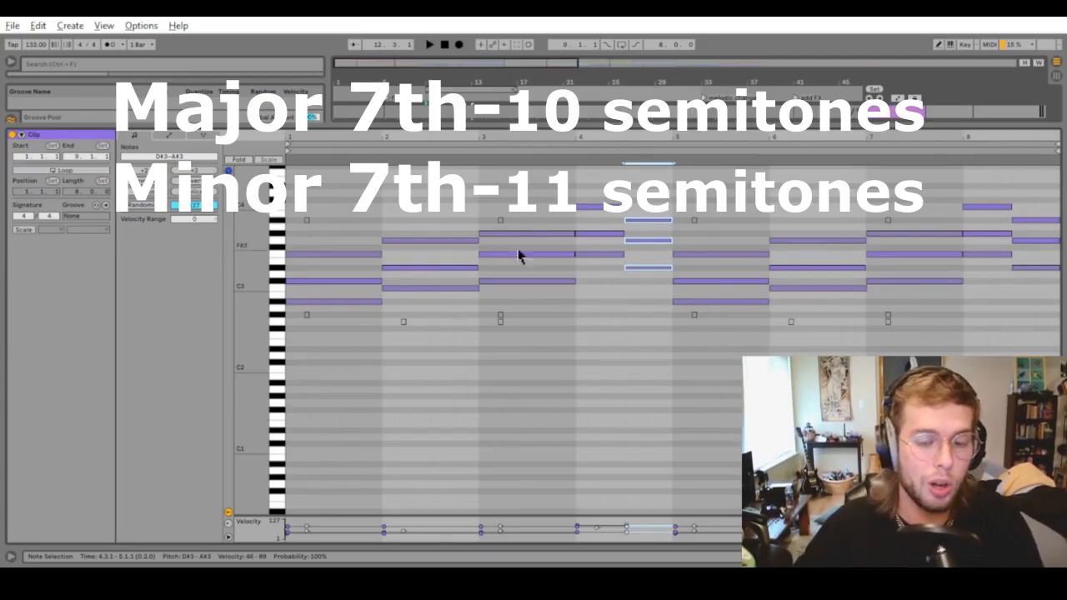
Step: Try adding a G#3 note on top of the first chord and listen to the result
drag(369, 309, 369, 241)
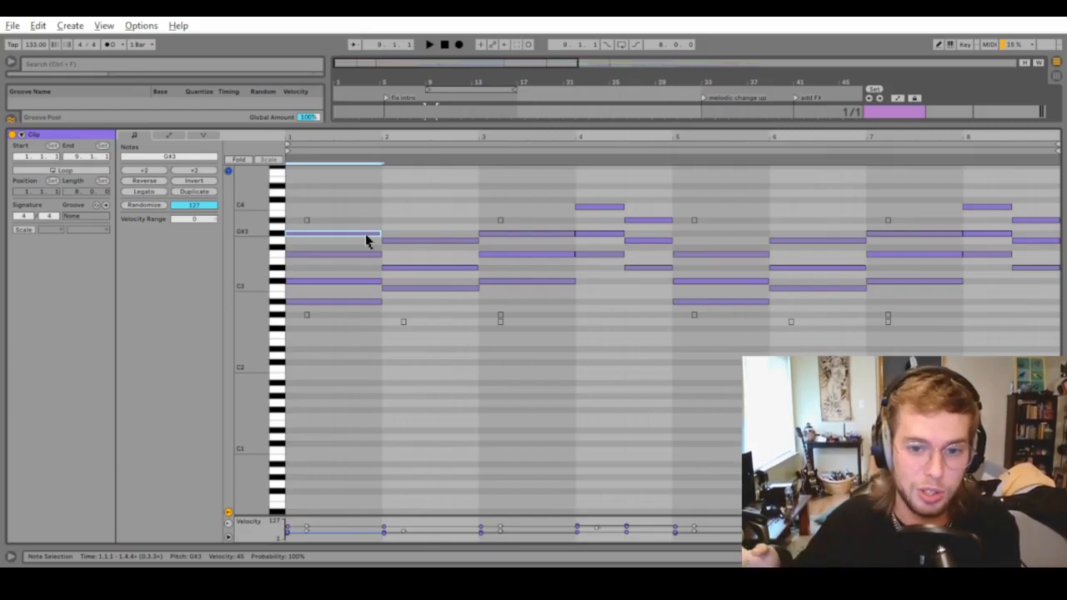
key(space)
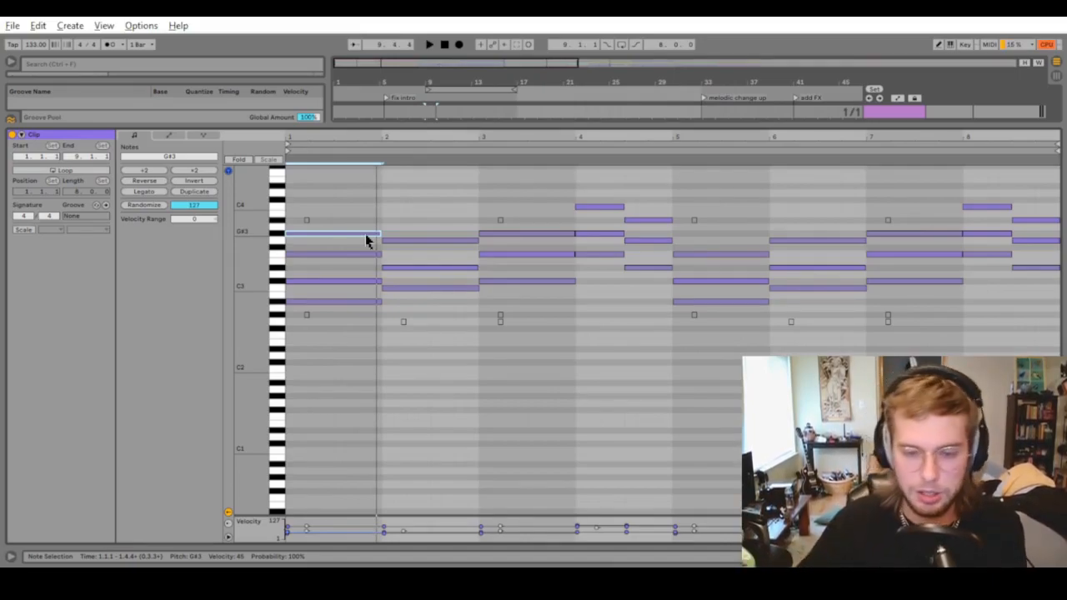
key(Delete)
click(509, 227)
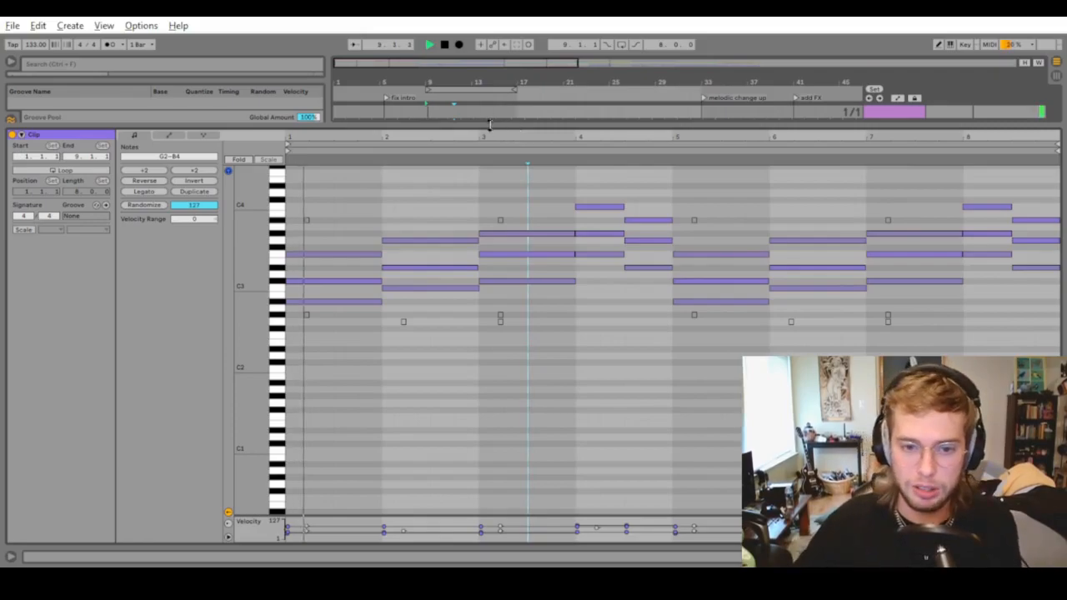
Step: Duplicate the clip in bars 1–9 of the 13 Serum track onto bars 9–17 and open the first clip's notes
drag(489, 124, 486, 388)
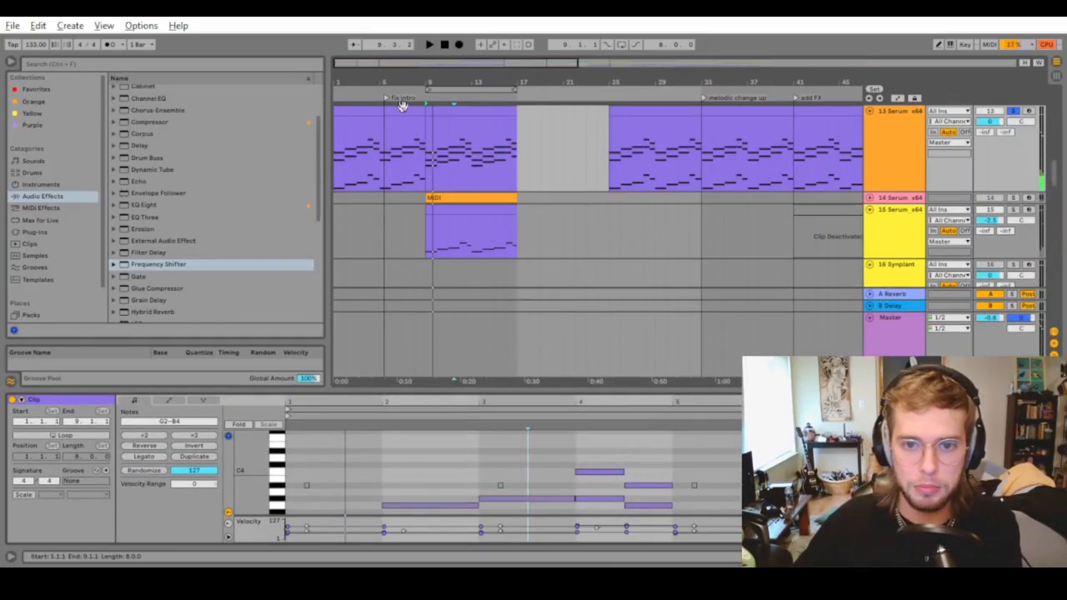
click(401, 107)
key(ctrl+d)
double_click(405, 106)
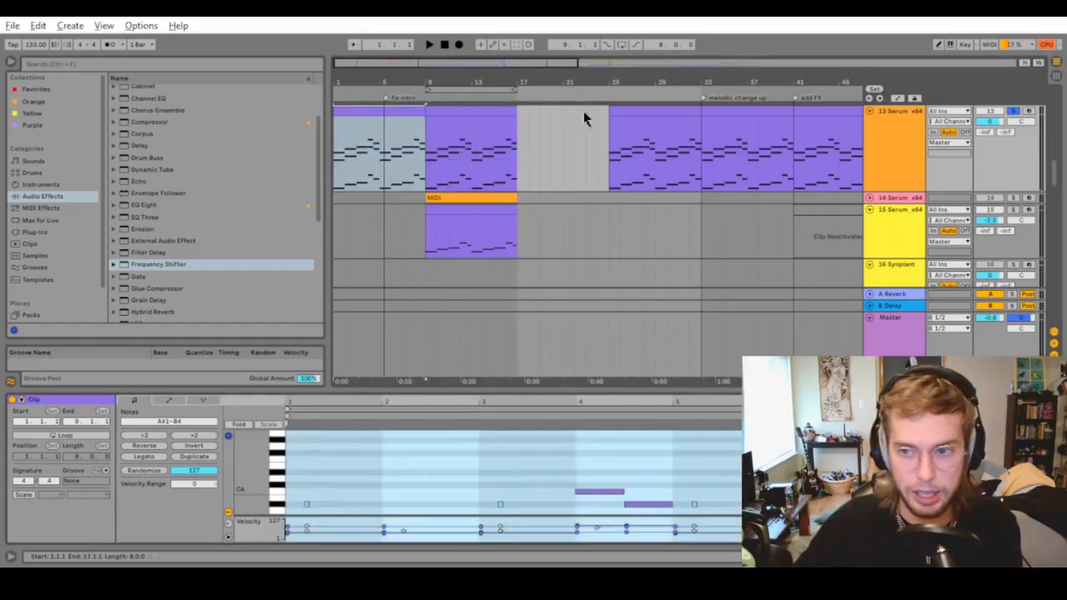
Step: Enlarge the note editor to examine the low notes beneath the chords, and return to the full arrangement
drag(688, 388, 645, 105)
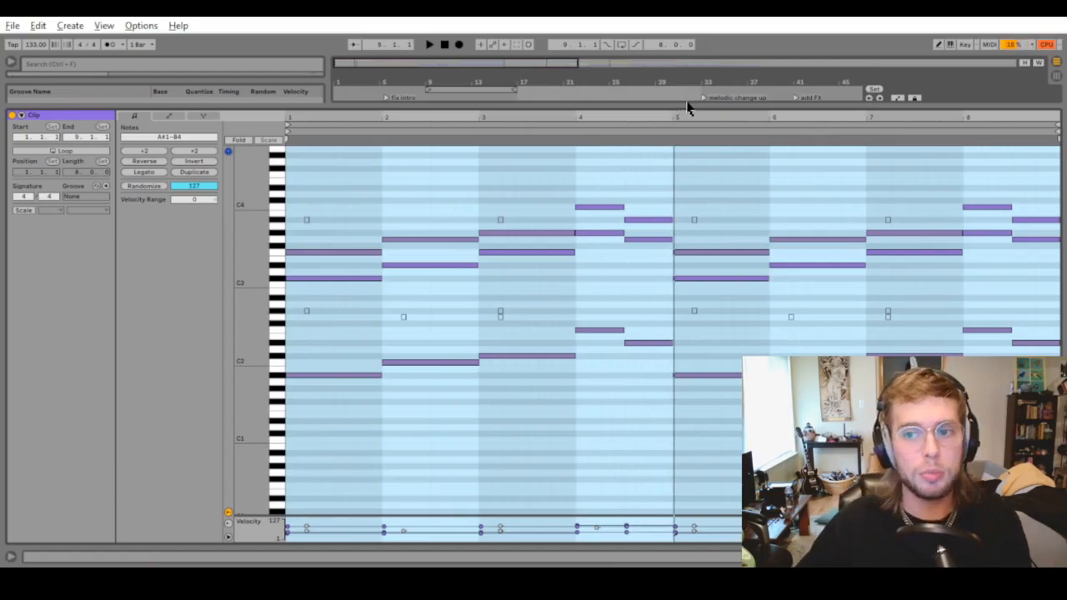
drag(688, 107, 702, 415)
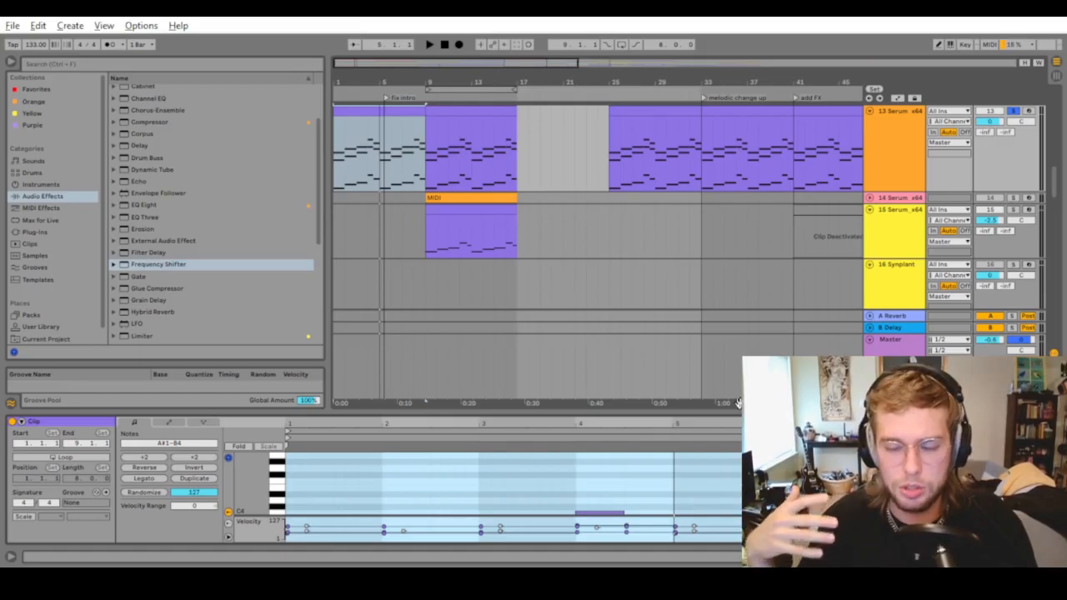
drag(739, 412, 598, 497)
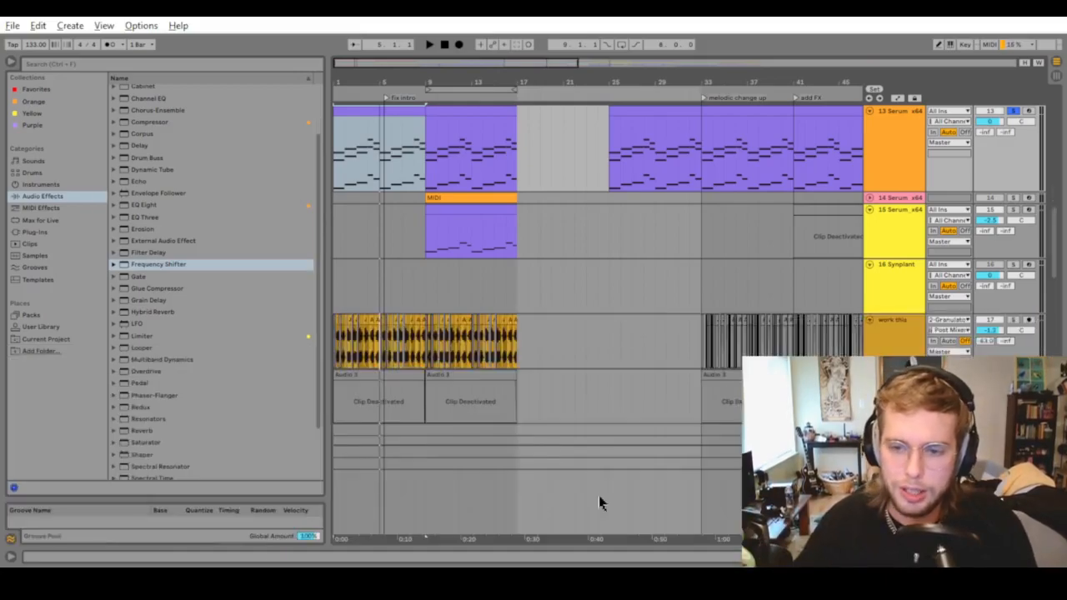
Step: Unsolo the 13 Serum track and play its section from bar 9 together with the other tracks
scroll(560, 459, up, 2)
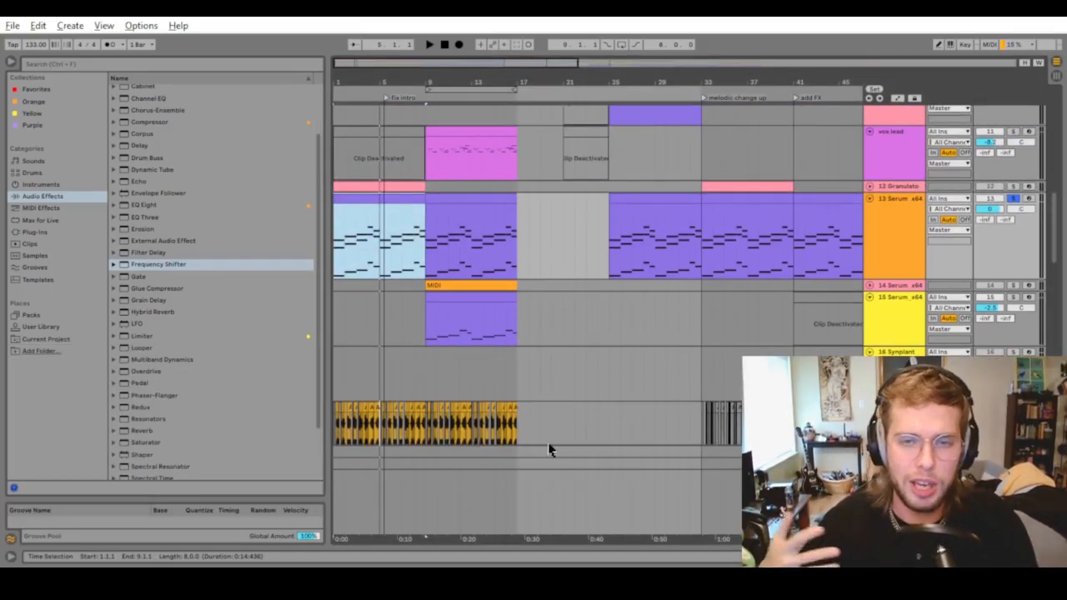
click(456, 250)
scroll(457, 246, up, 2)
scroll(460, 258, down, 2)
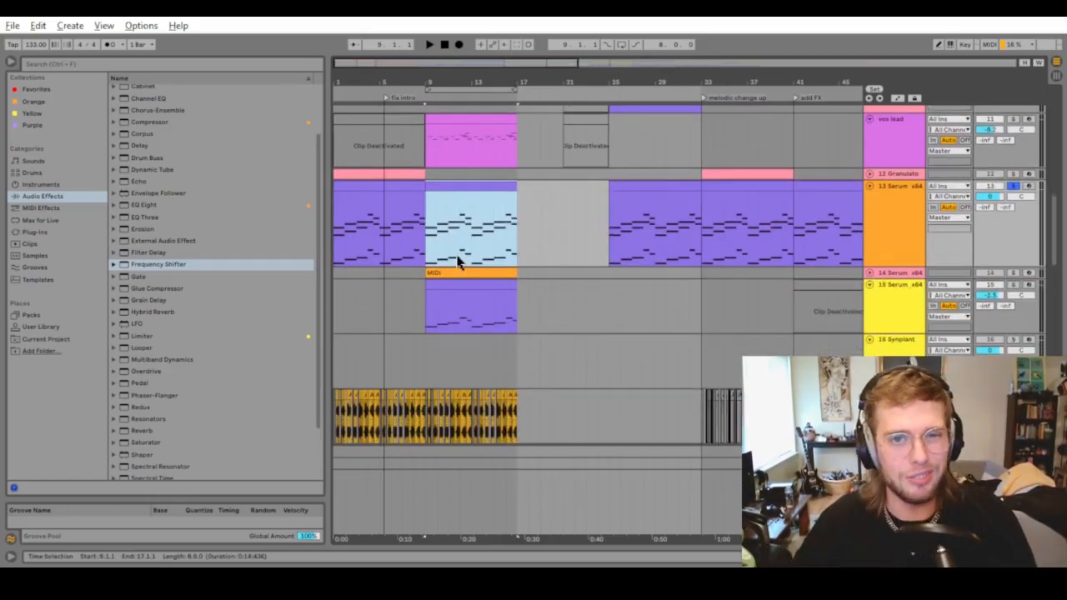
click(1013, 187)
click(1013, 188)
key(space)
scroll(460, 269, down, 5)
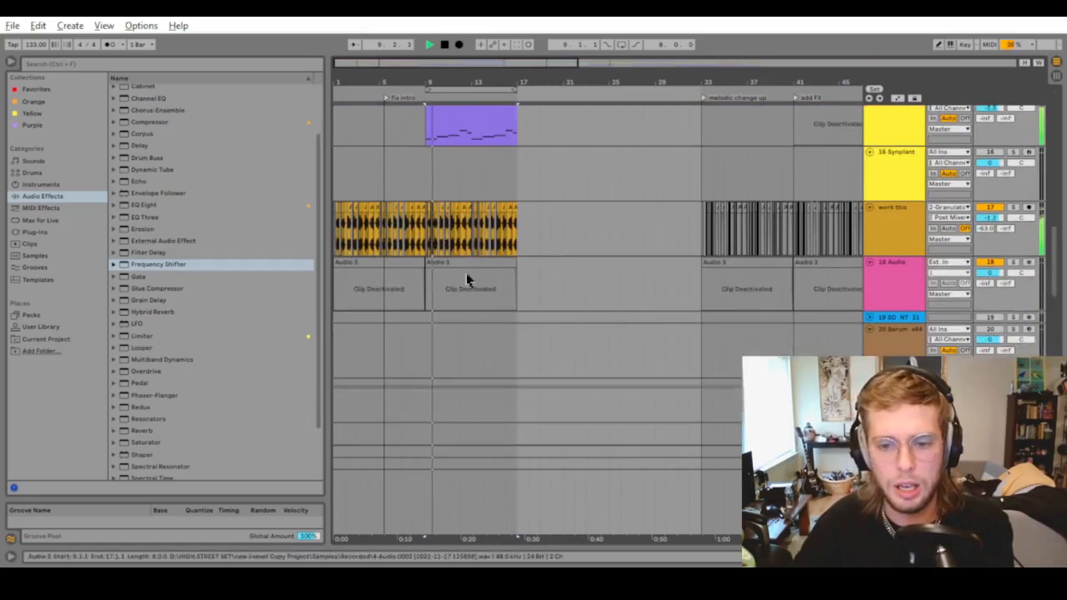
scroll(739, 319, down, 10)
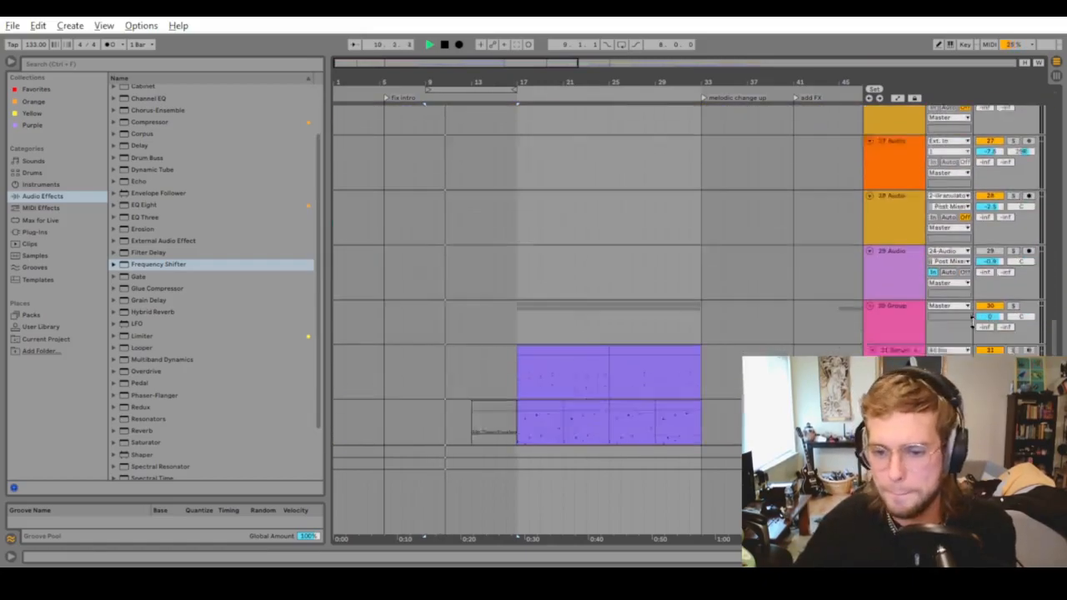
scroll(979, 331, down, 2)
click(1014, 265)
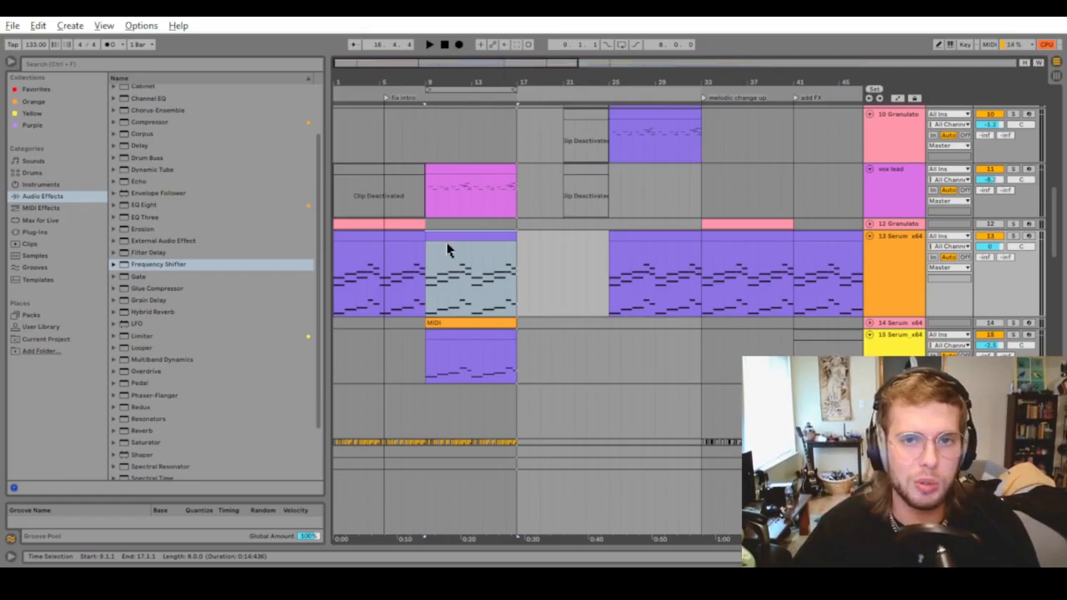
Step: Select the bass clip in bars 9–17 of the 15 Serum track and display the track's device chain
scroll(450, 246, down, 5)
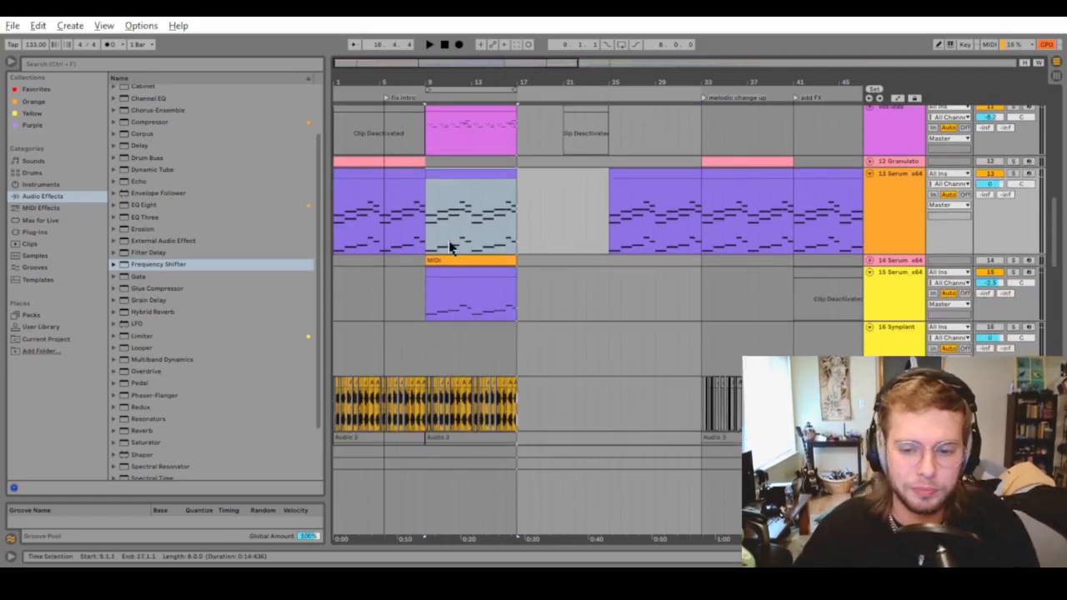
drag(428, 244, 519, 213)
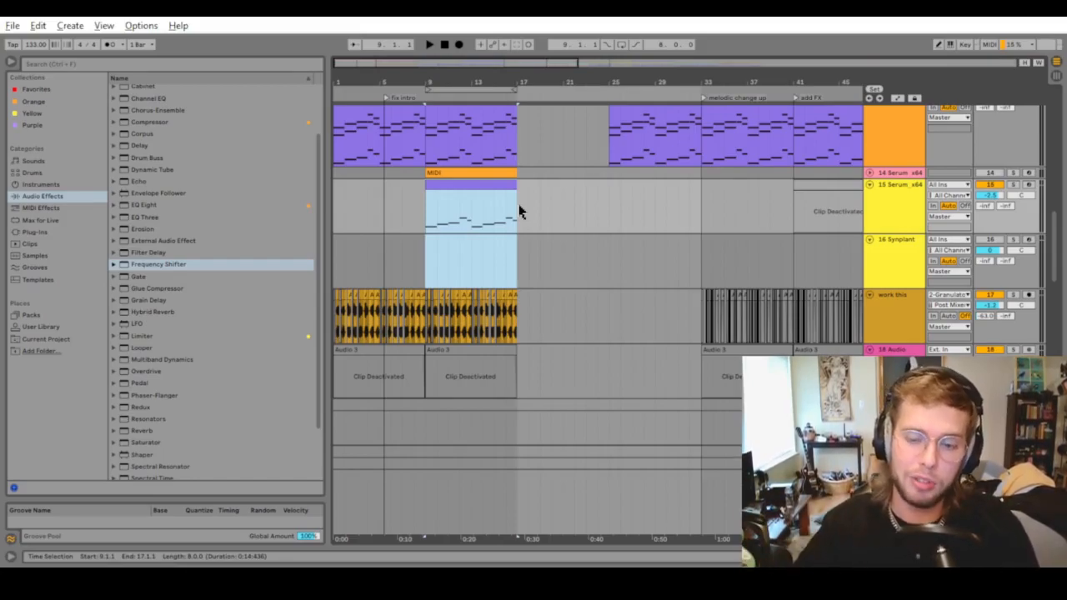
scroll(451, 98, up, 4)
drag(450, 80, 451, 123)
scroll(498, 256, down, 2)
click(508, 290)
click(505, 270)
double_click(910, 298)
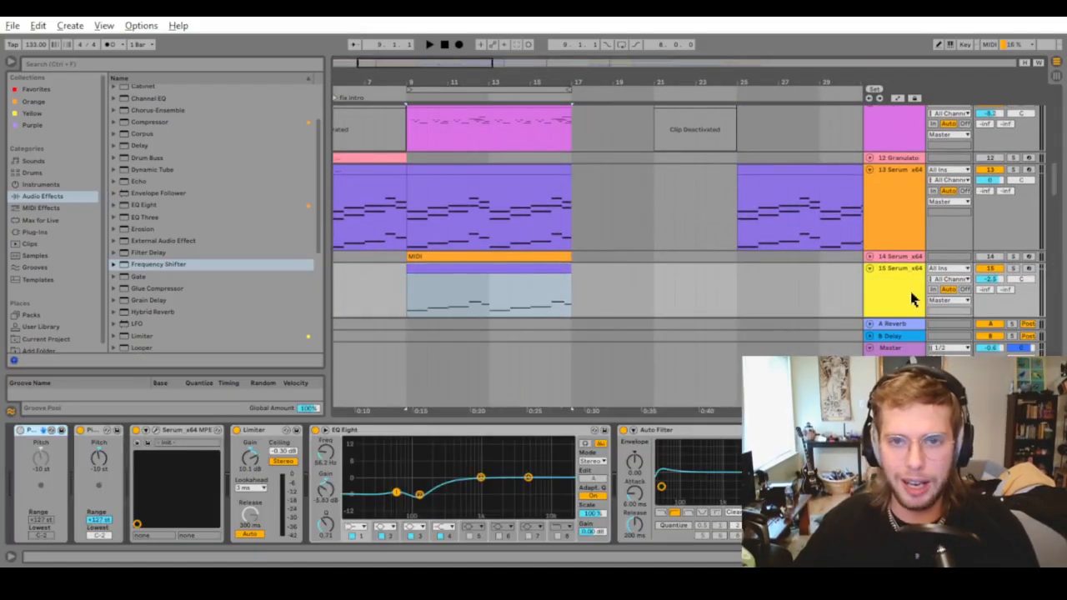
click(547, 267)
scroll(741, 298, down, 2)
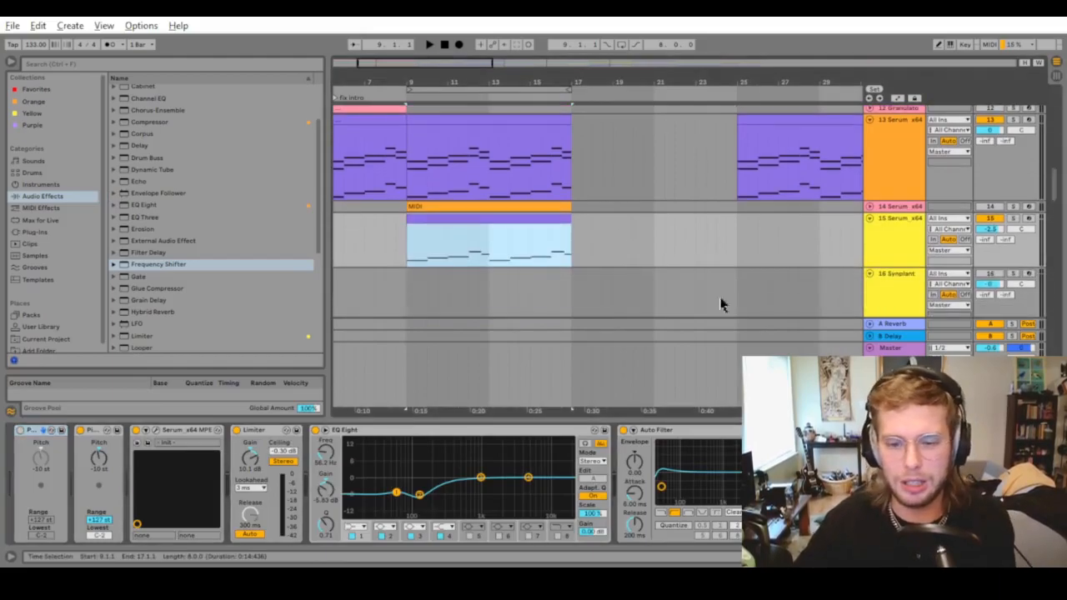
Step: Play the bass clip briefly and nudge the first low band of its EQ Eight slightly lower
key(space)
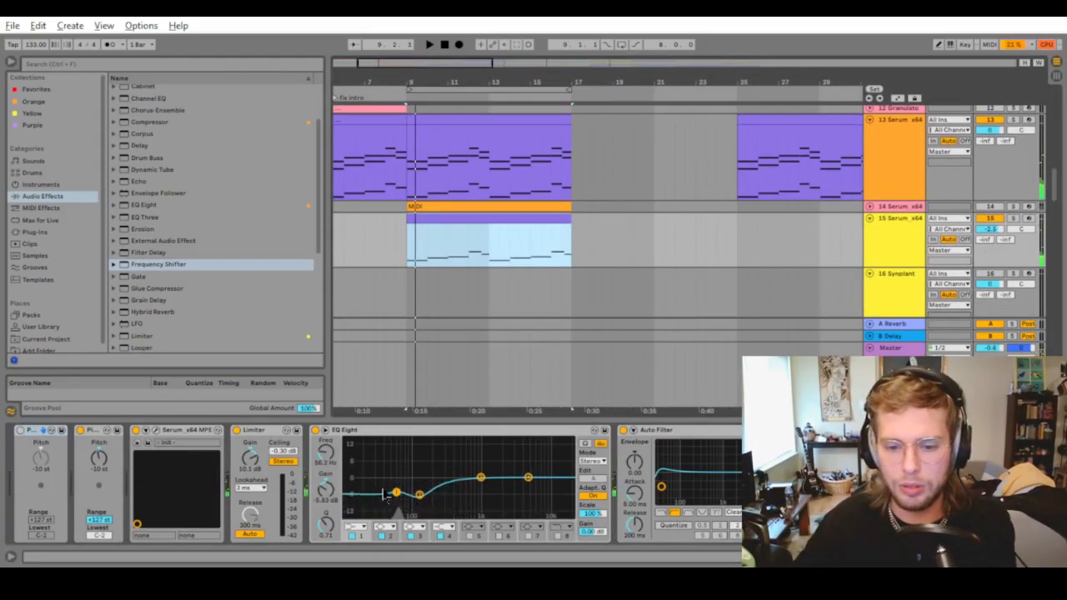
key(space)
drag(397, 491, 395, 495)
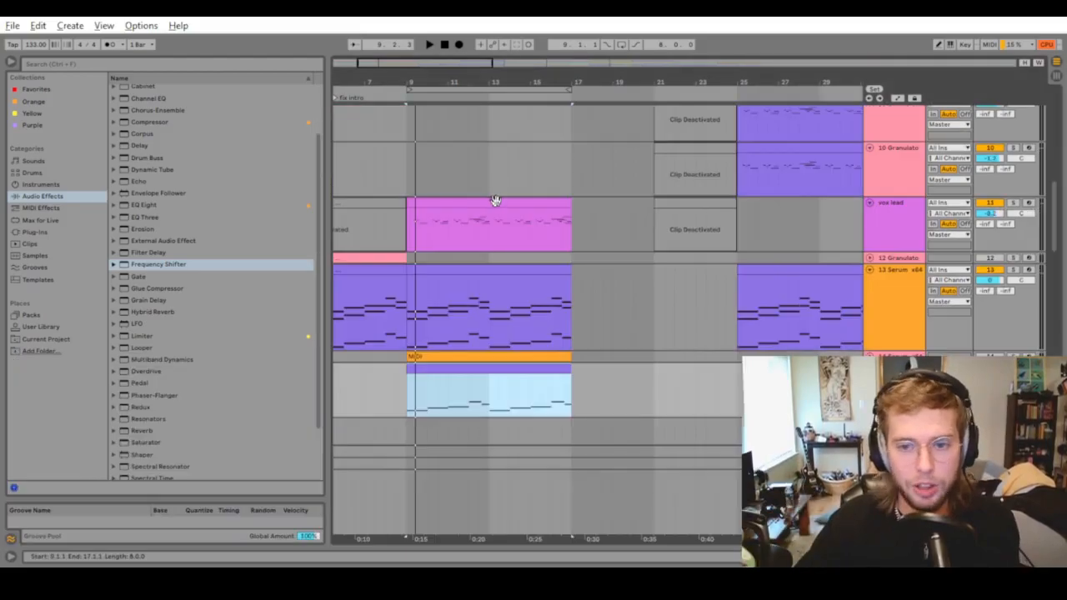
Step: Play the vox lead clip from bar 9 with its track soloed, and display the track's devices
click(493, 203)
key(space)
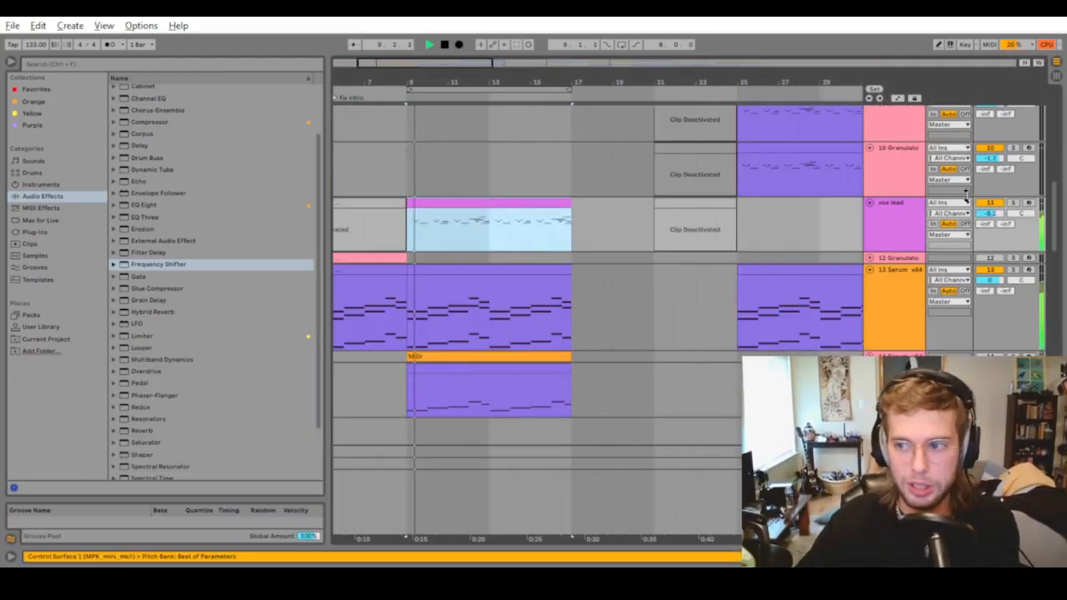
click(1013, 203)
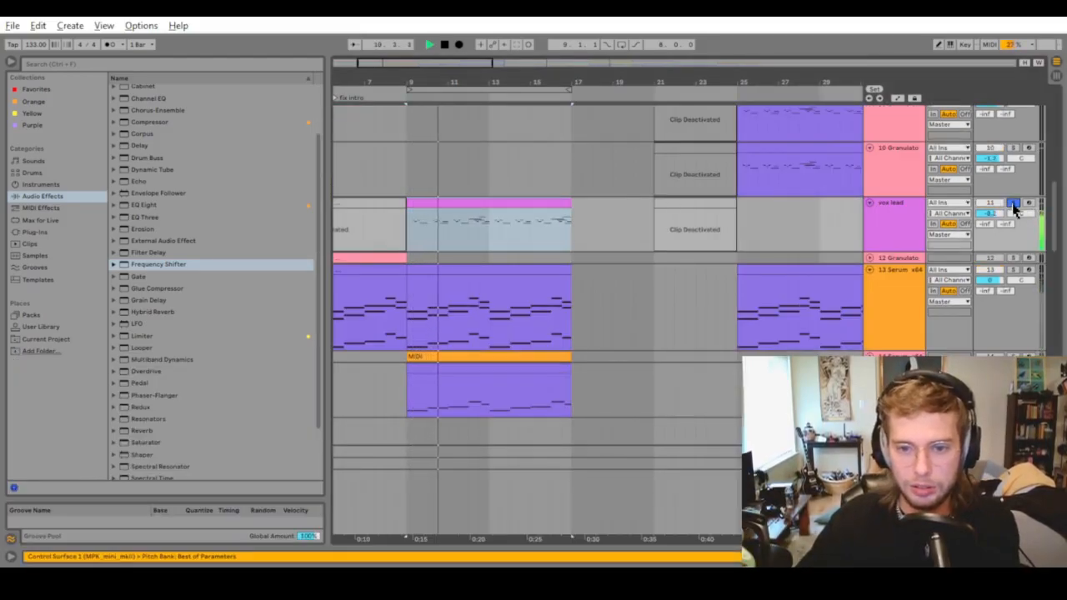
click(905, 242)
double_click(904, 242)
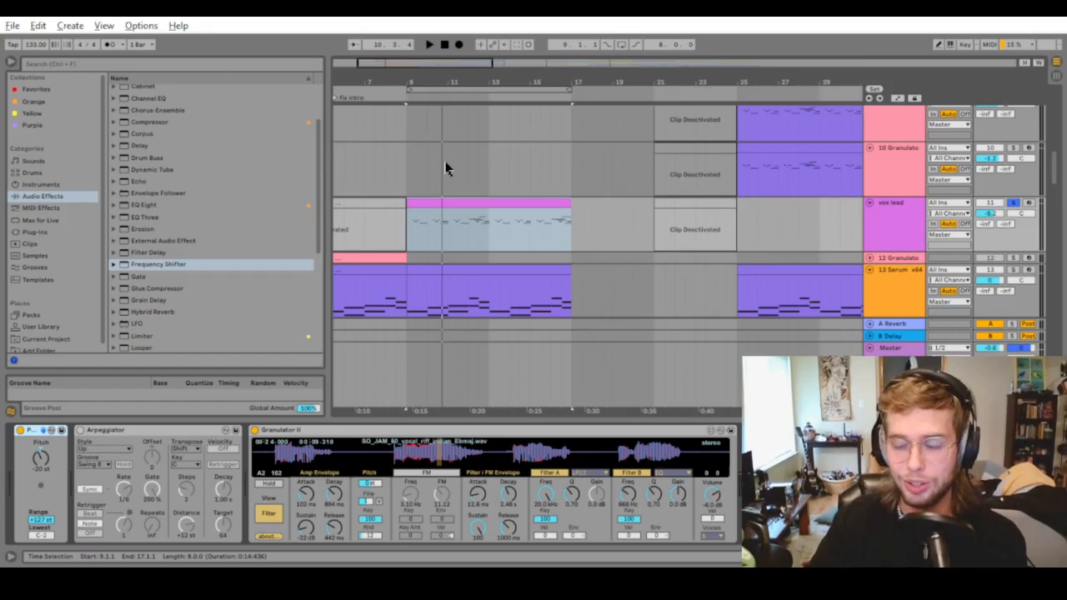
Step: Unsolo the vox lead track and play the full arrangement from bar 17
drag(505, 73, 488, 164)
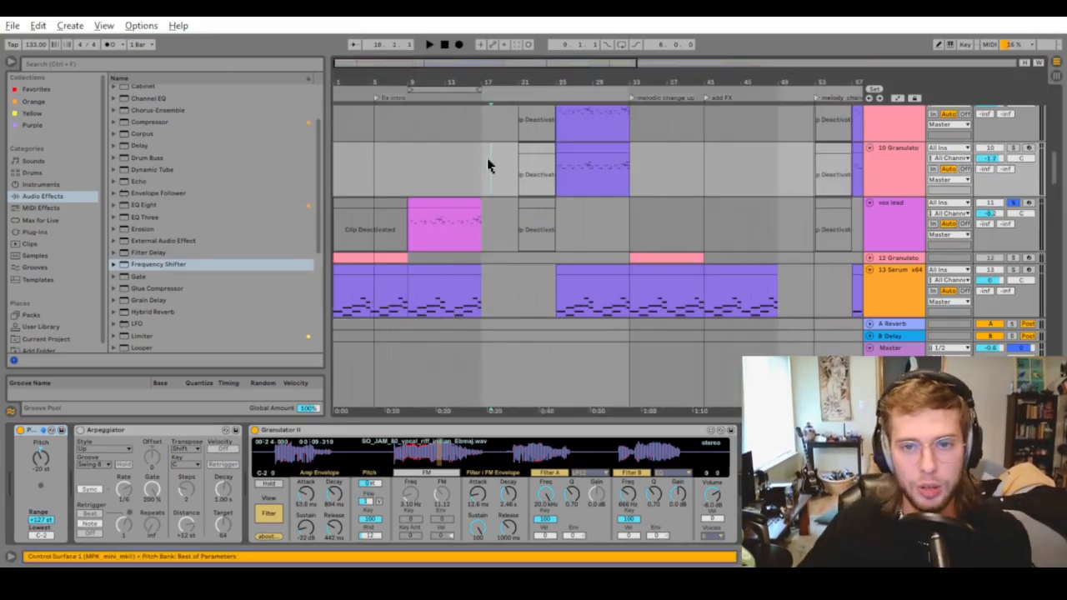
key(space)
key(space)
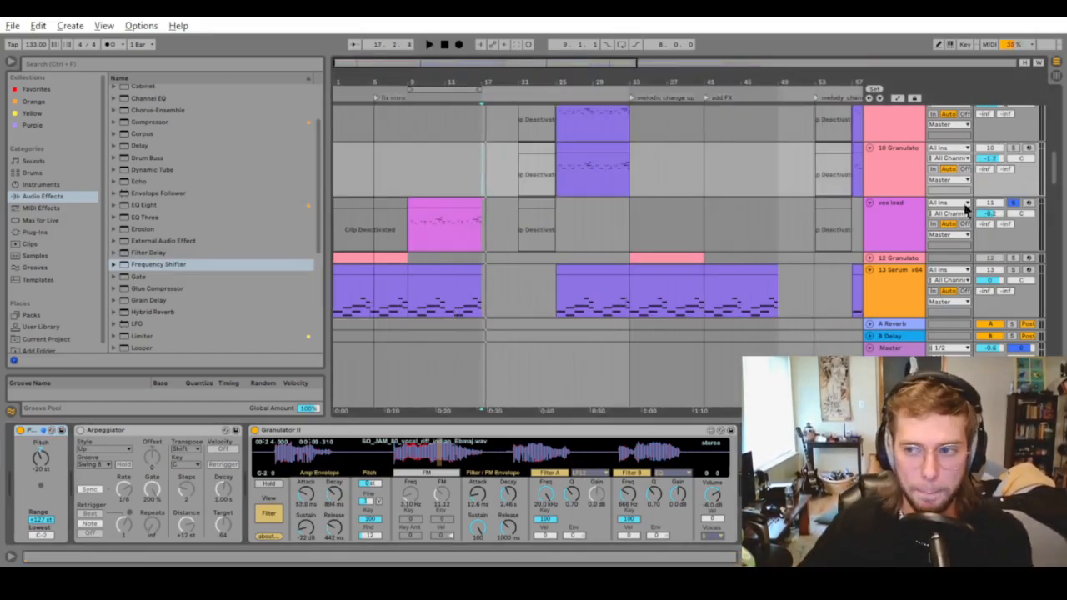
click(1012, 203)
key(space)
drag(488, 90, 458, 129)
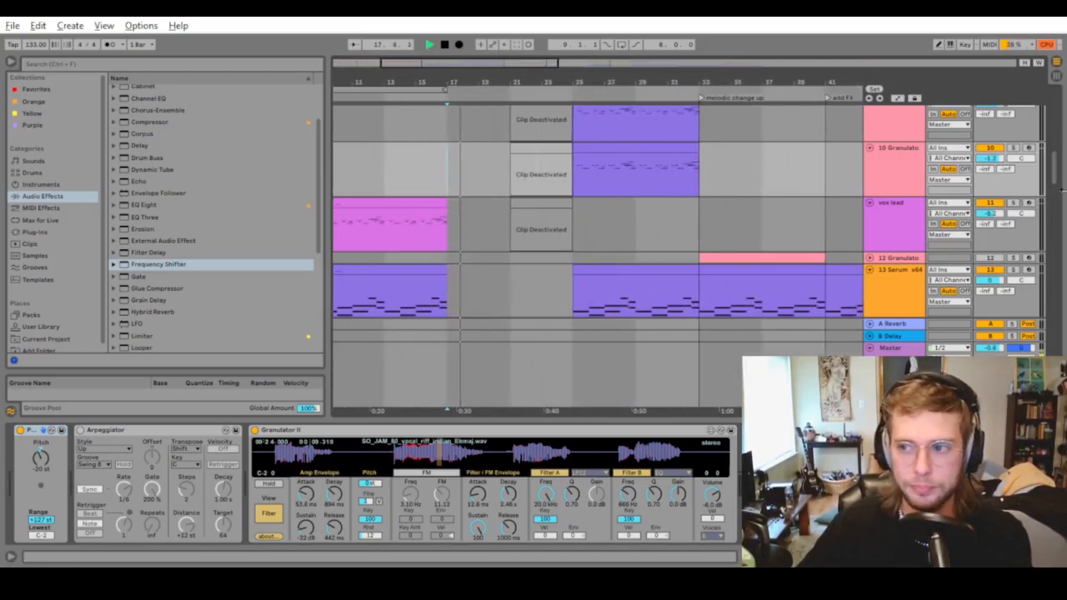
Step: Select the audio clips in bars 17–25 of the 24 Audio track and examine the tracks below it
drag(1052, 175, 1052, 238)
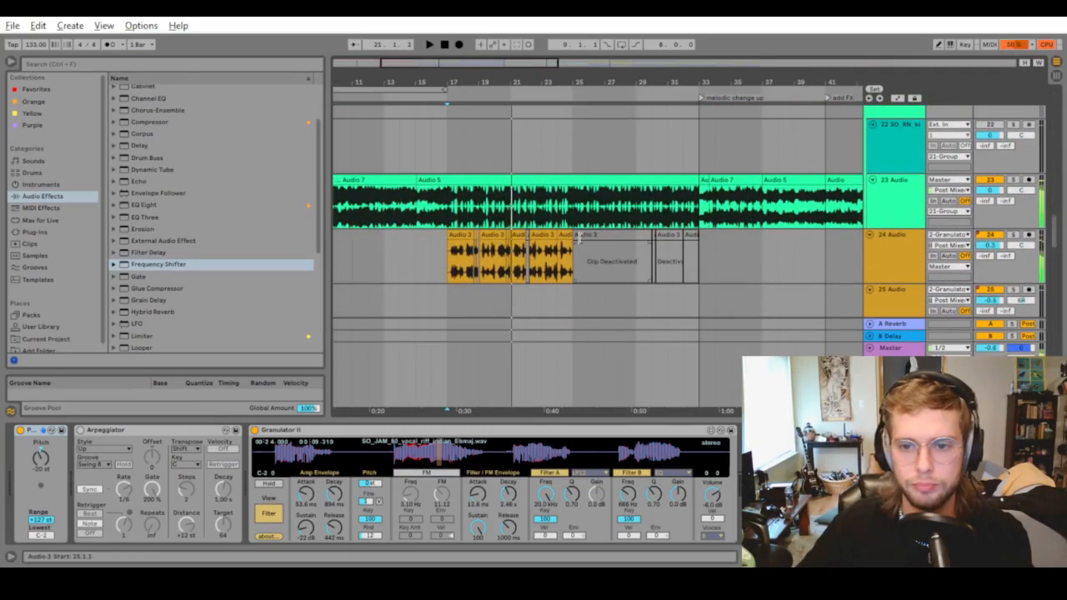
drag(451, 250, 573, 265)
scroll(511, 200, down, 5)
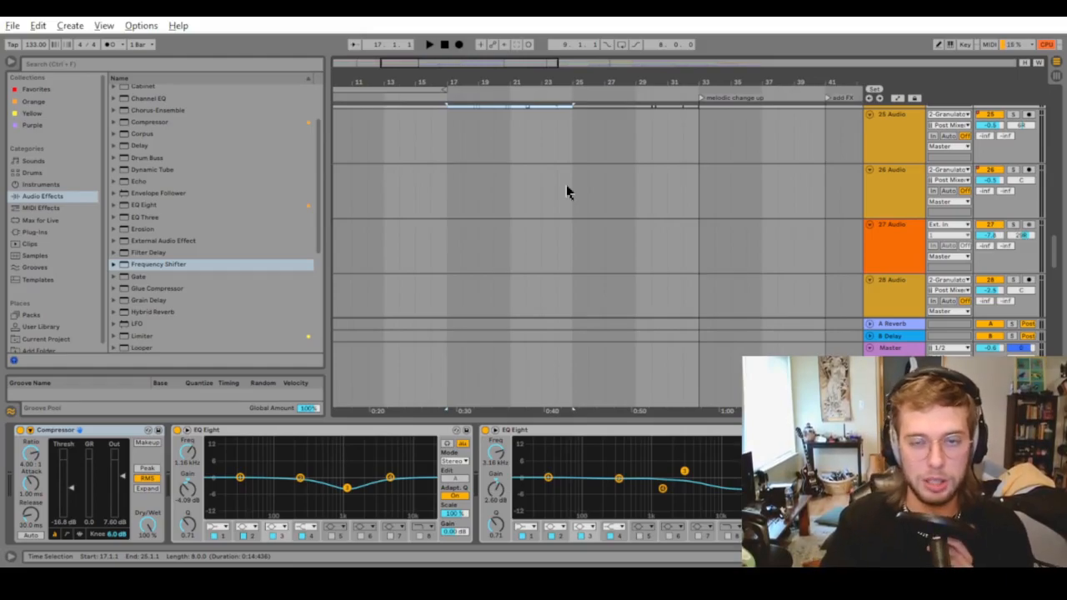
Step: Examine the tracks above 24 Audio, placing the insertion marker at bar 25 on the Synplant track to display its devices
scroll(581, 200, up, 6)
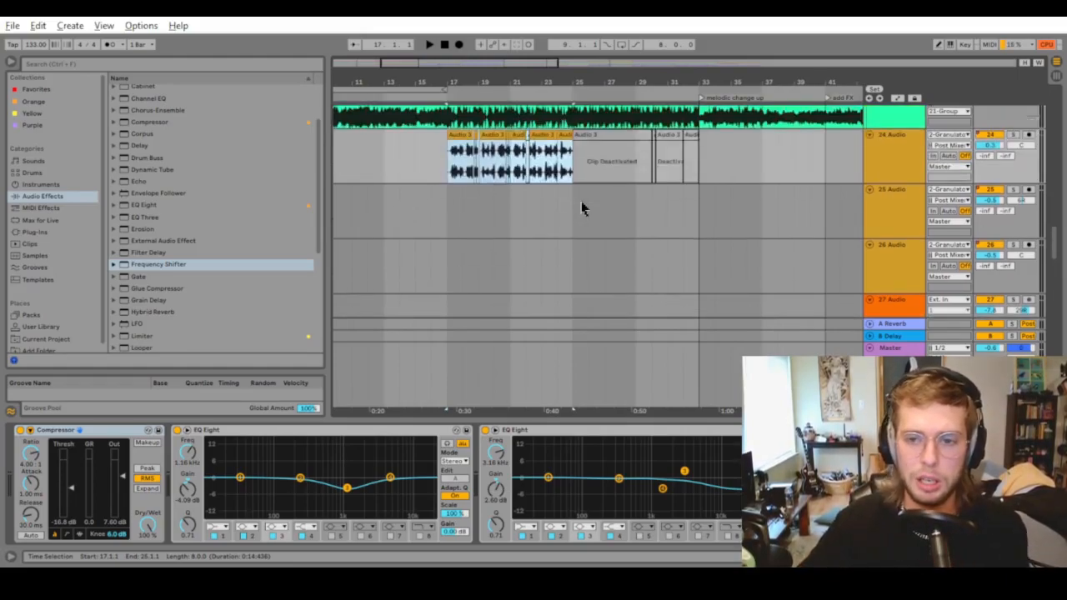
scroll(582, 201, up, 6)
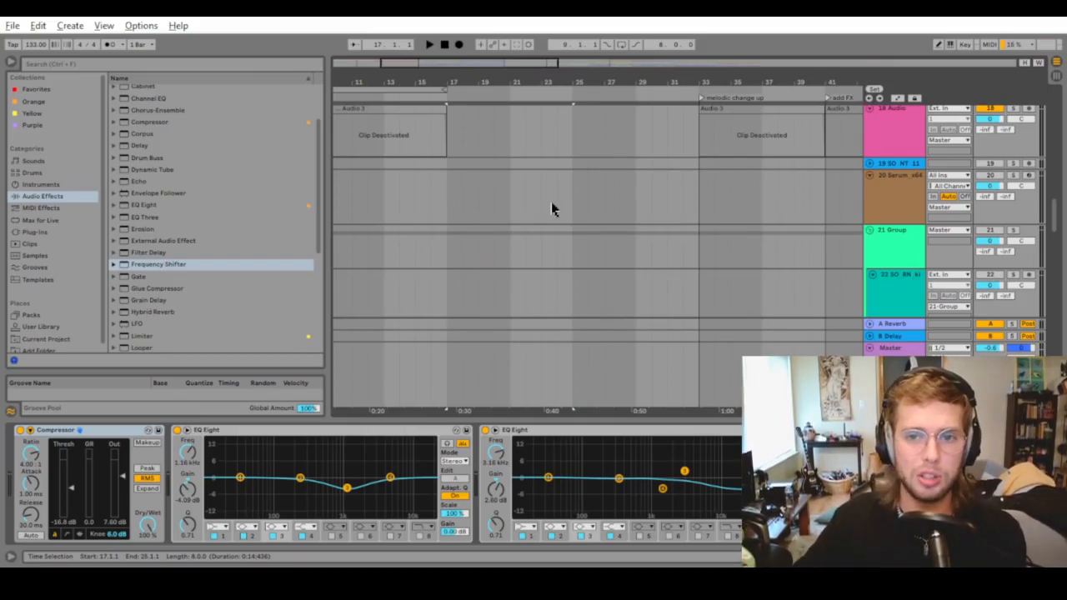
scroll(551, 201, up, 1)
scroll(550, 208, up, 8)
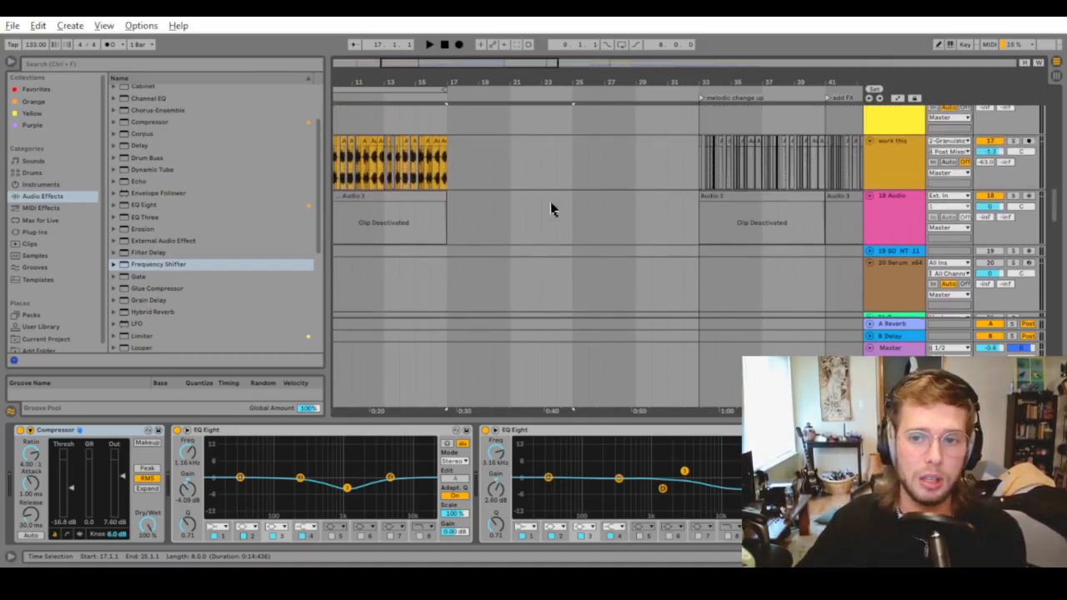
scroll(550, 202, up, 10)
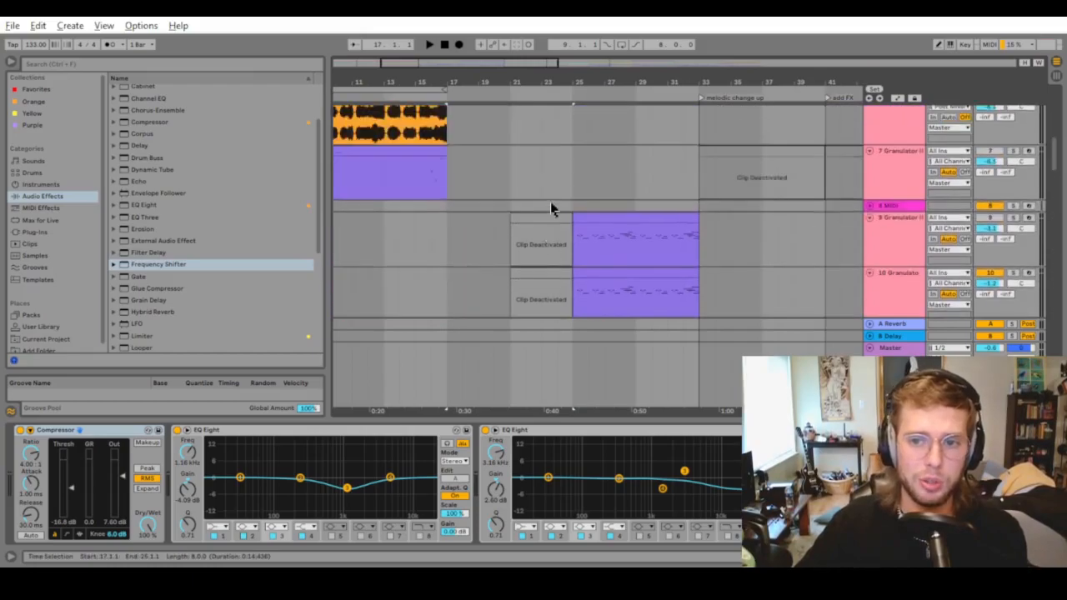
click(581, 177)
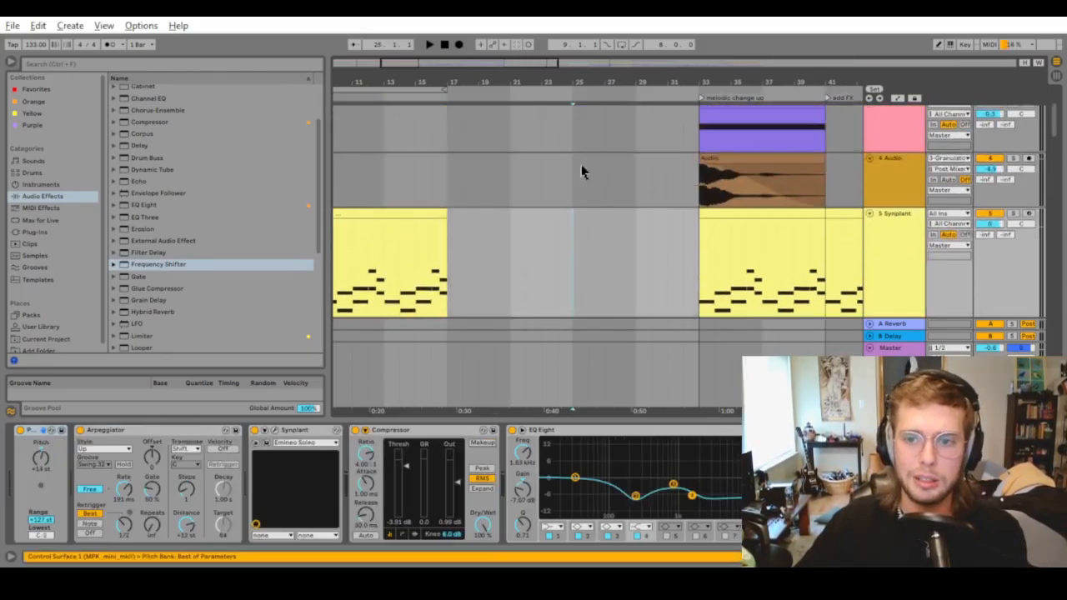
scroll(1054, 181, down, 6)
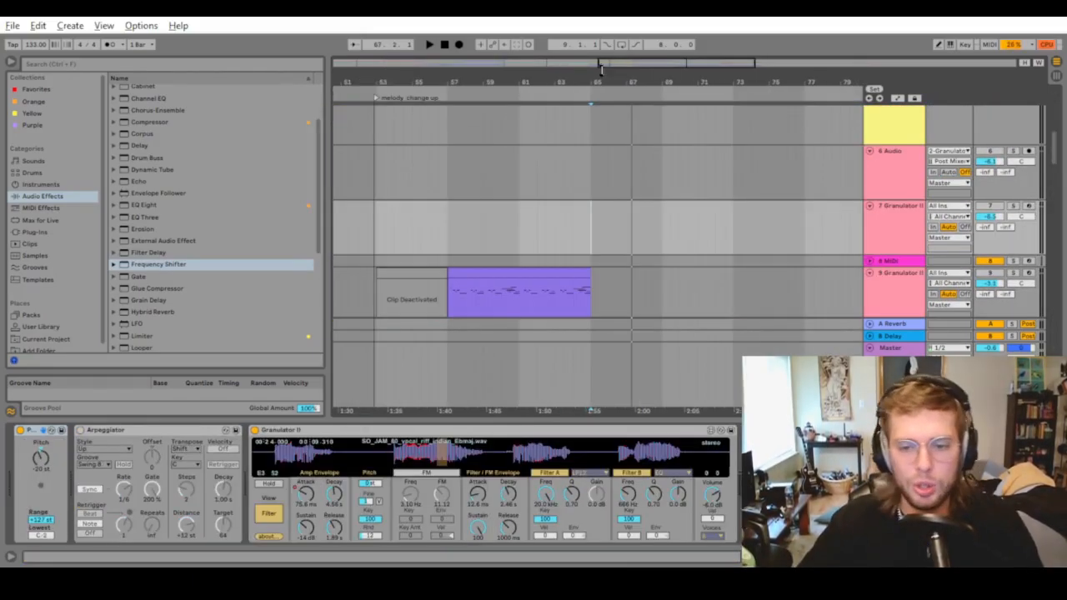